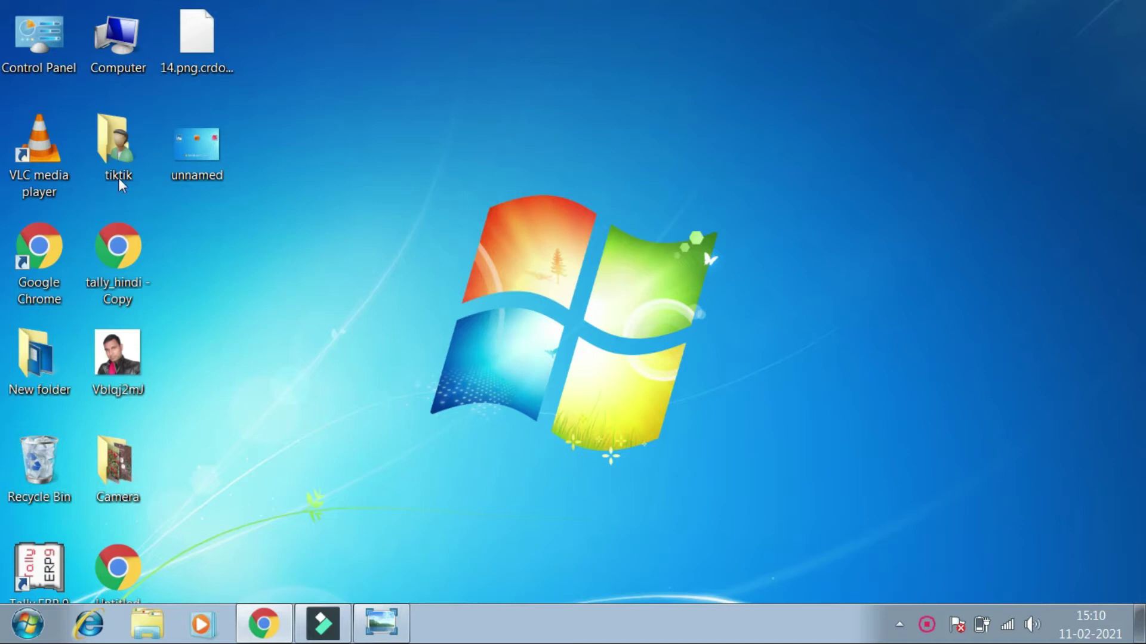
Close the image viewer and launch Control Panel from the Start menu
double_click(210, 155)
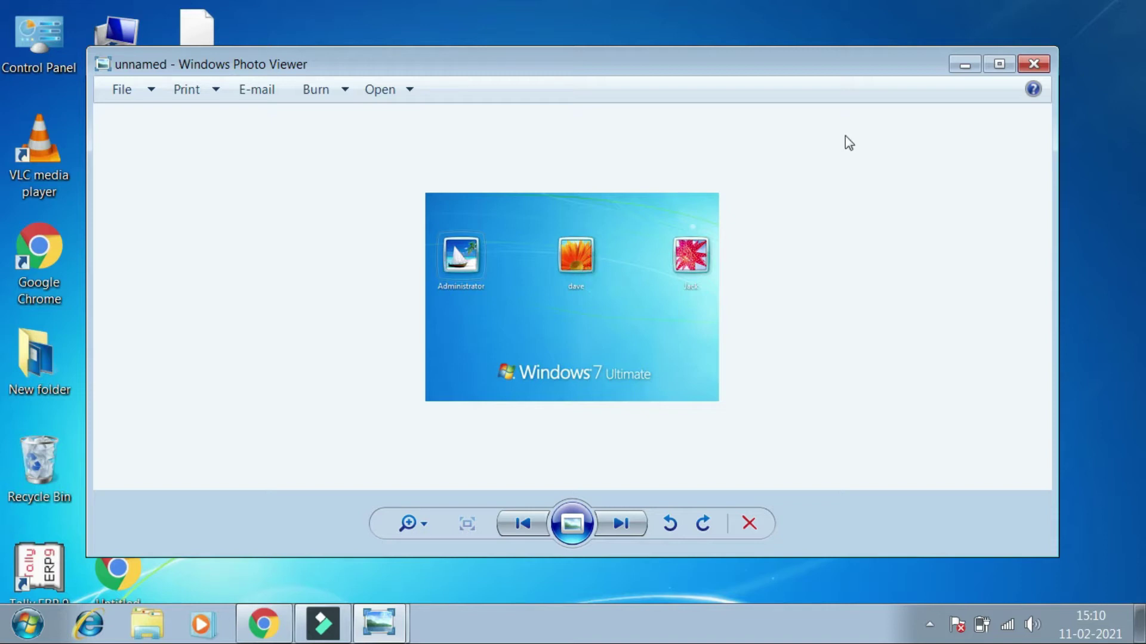
click(963, 68)
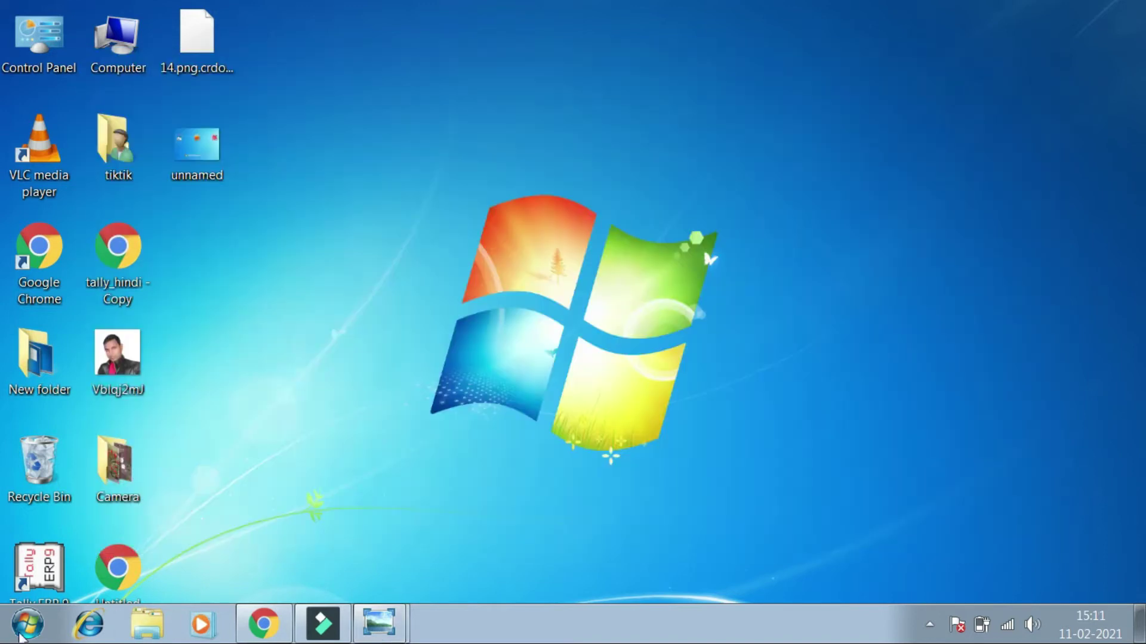
click(24, 632)
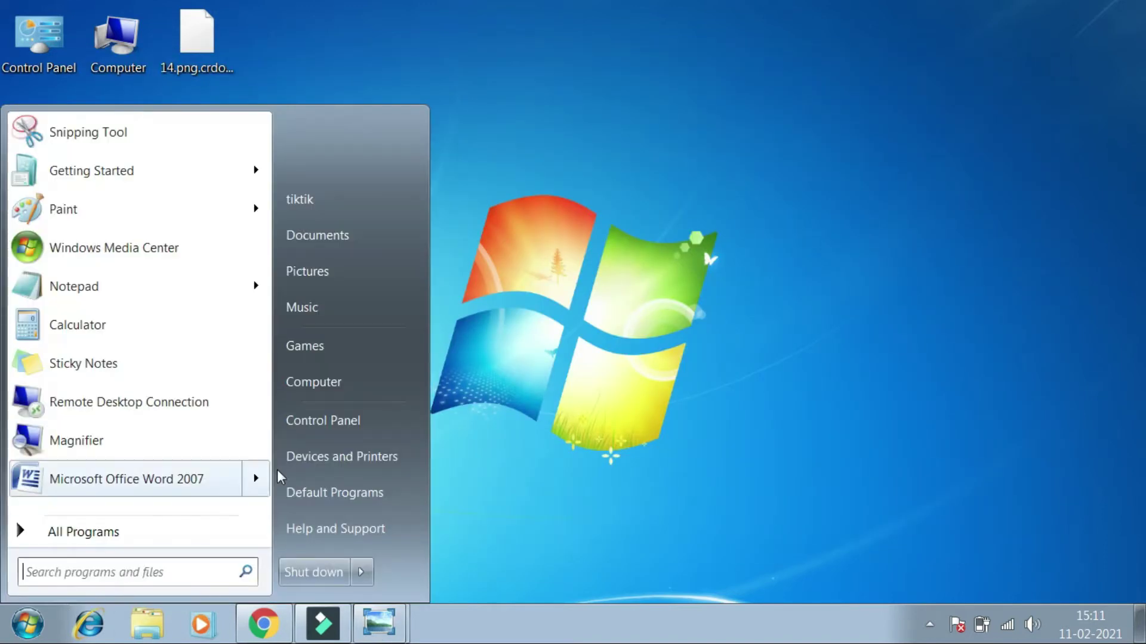
click(320, 425)
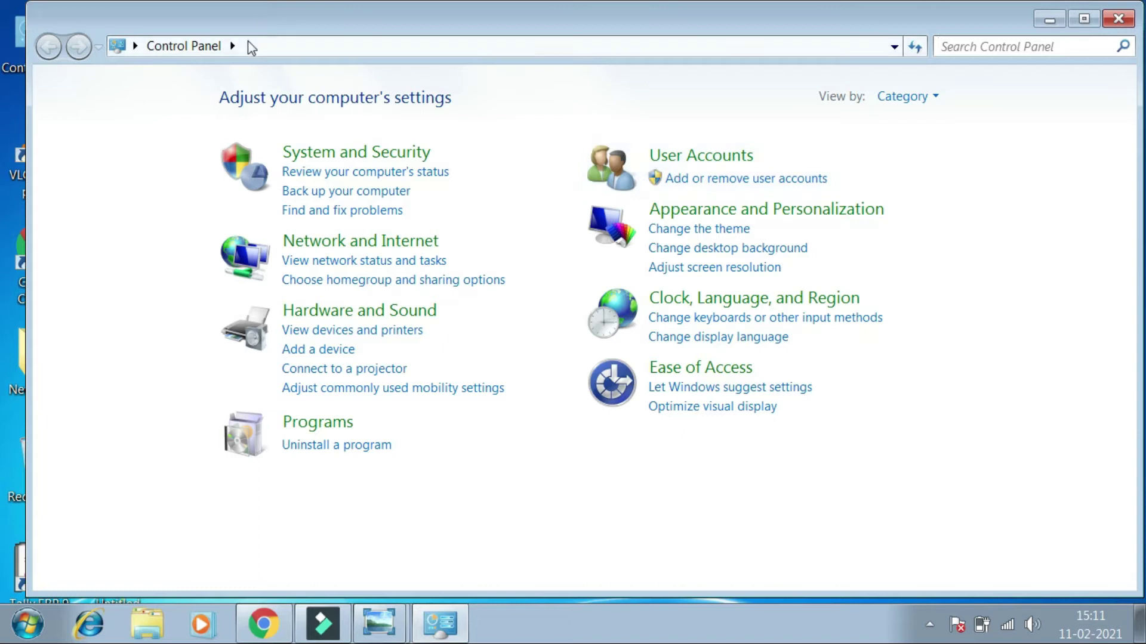
Switch to All Control Panel Items and open User Accounts
click(233, 46)
click(251, 73)
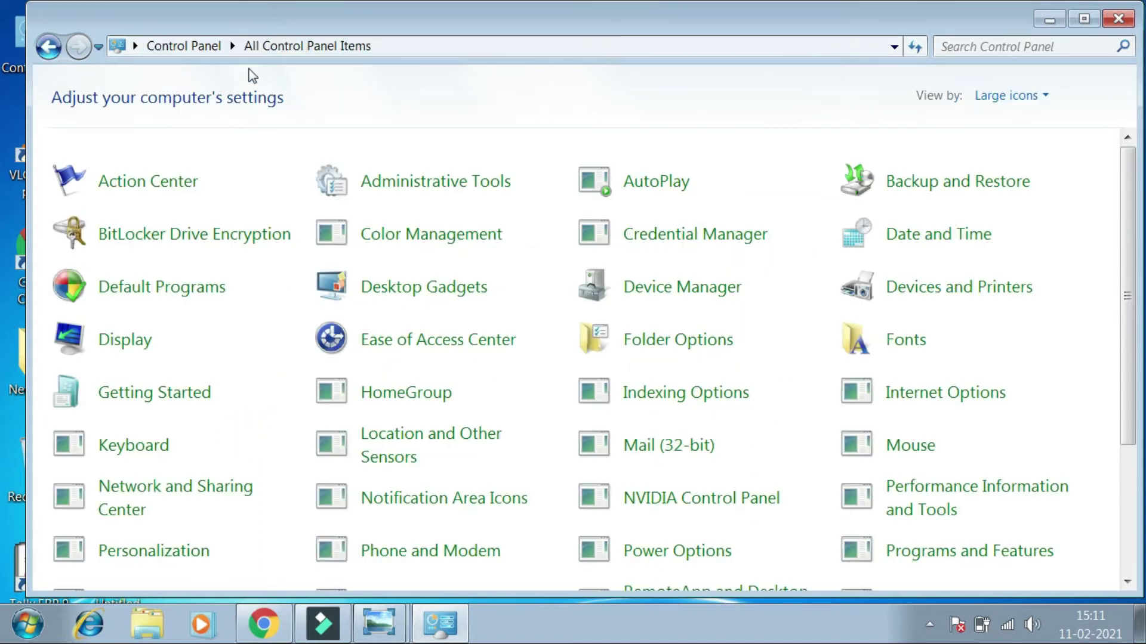
scroll(531, 283, down, 2)
scroll(531, 283, down, 1)
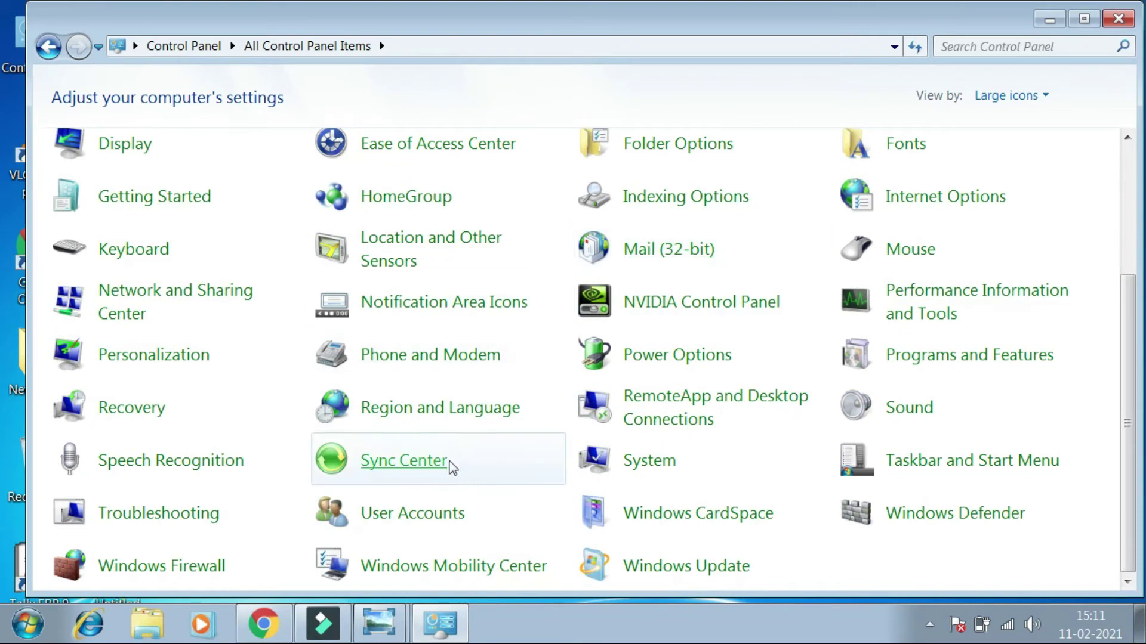
click(380, 523)
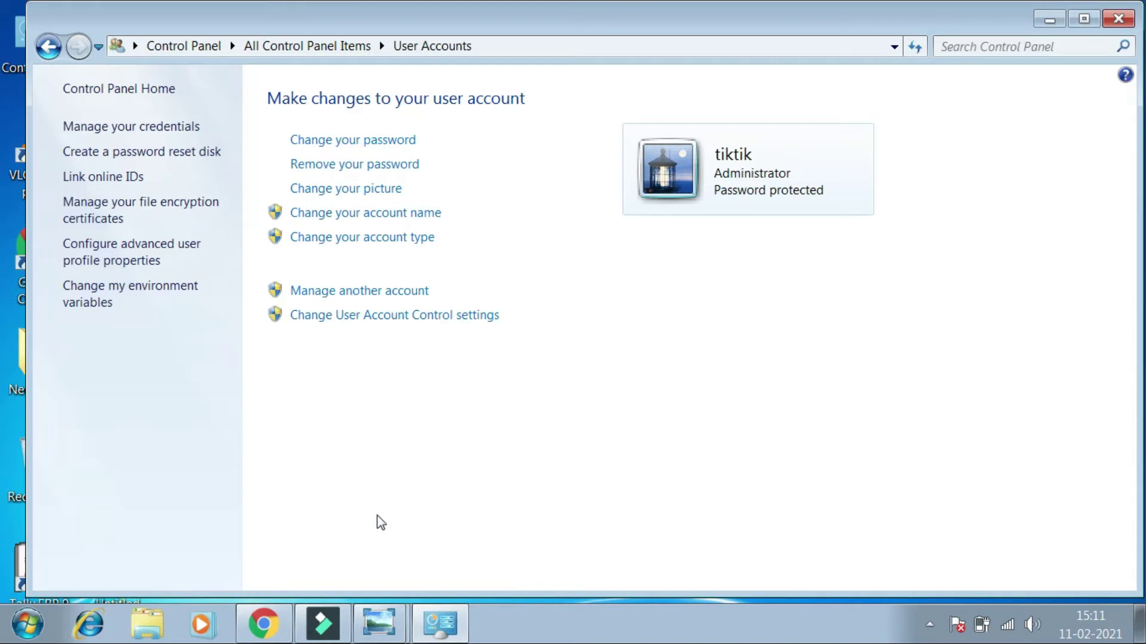
From Manage Accounts, select the tiktik administrator account to edit
click(363, 292)
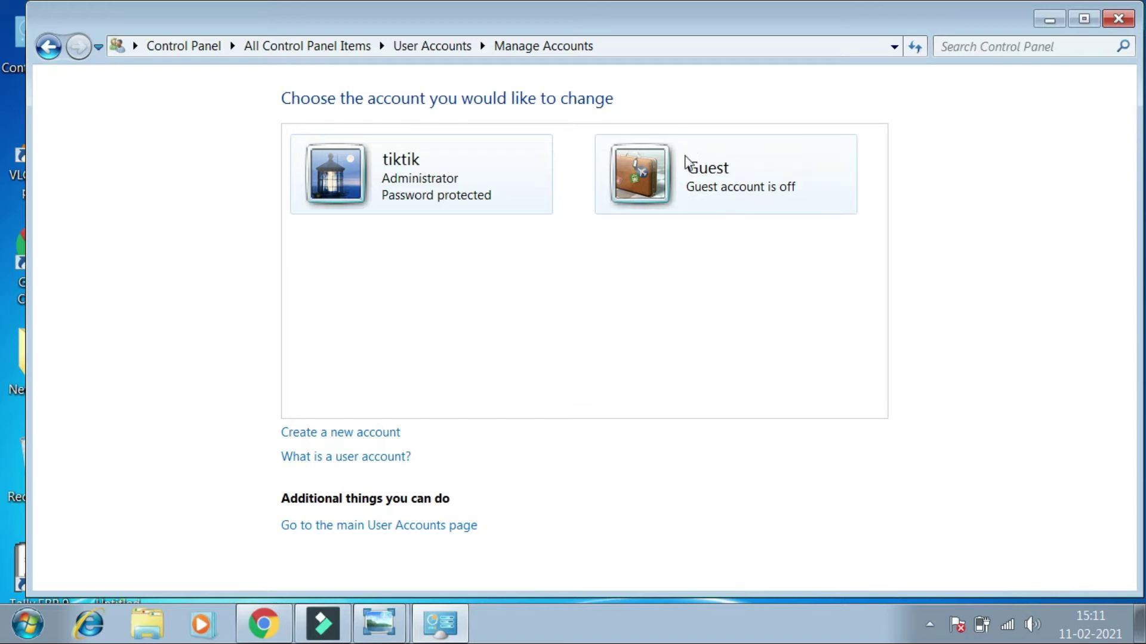
click(403, 186)
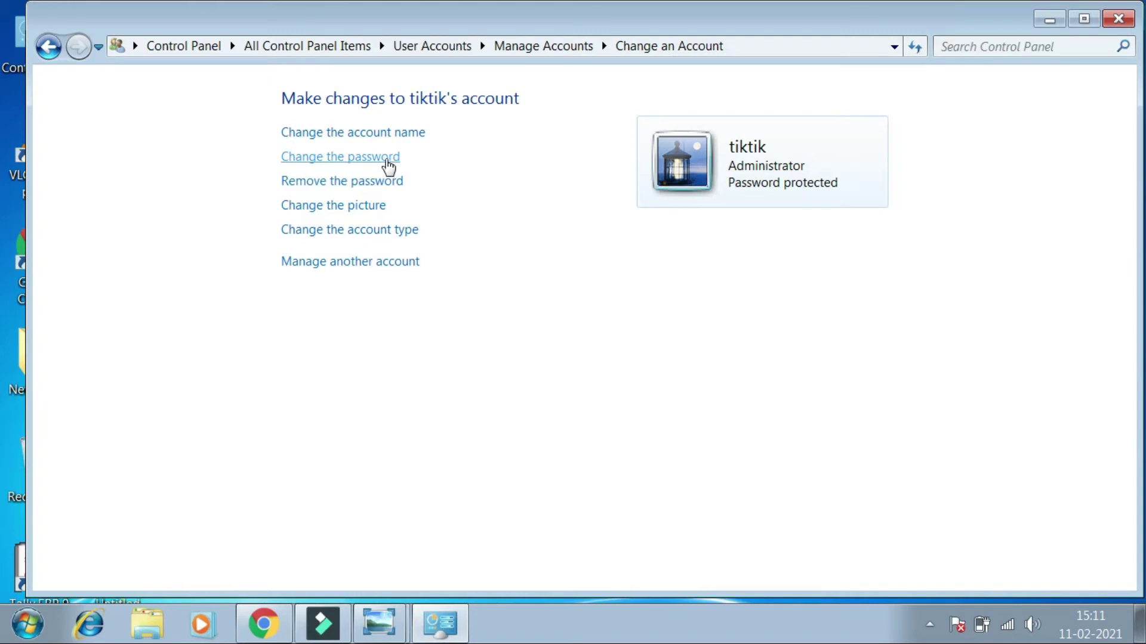
Change tiktik's password by entering the current and new passwords plus a one-letter hint
click(388, 166)
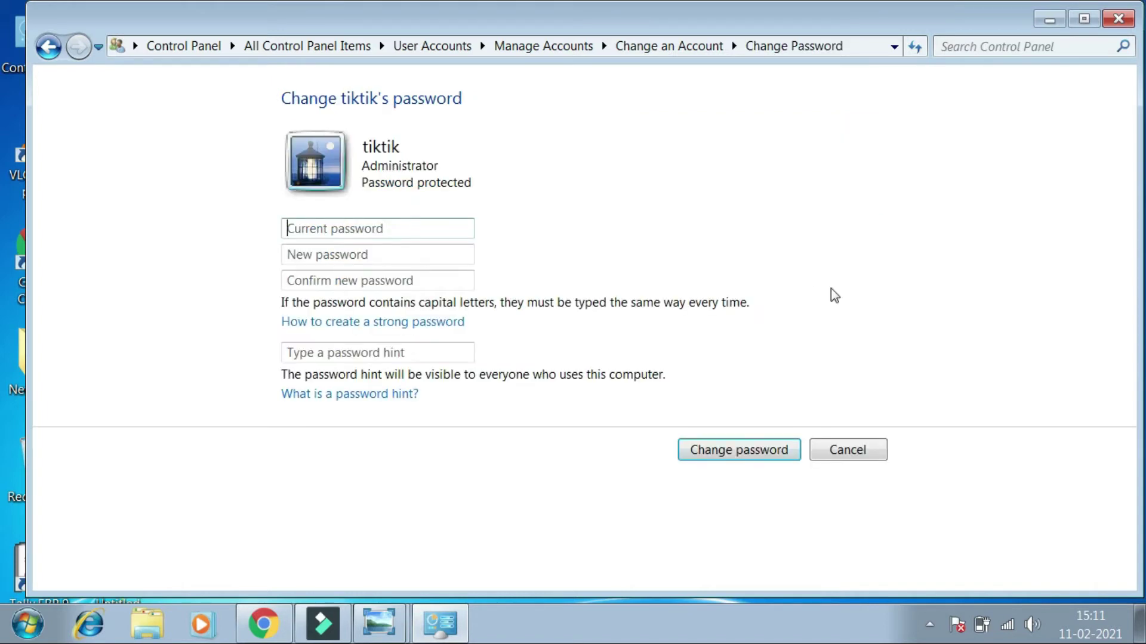
click(859, 454)
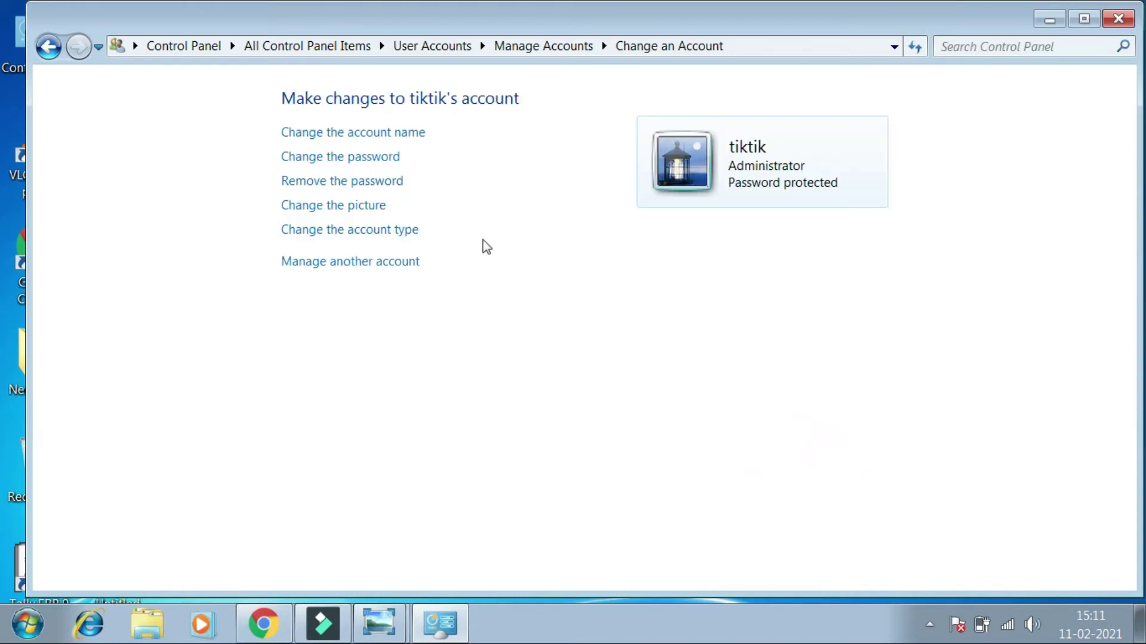
click(337, 171)
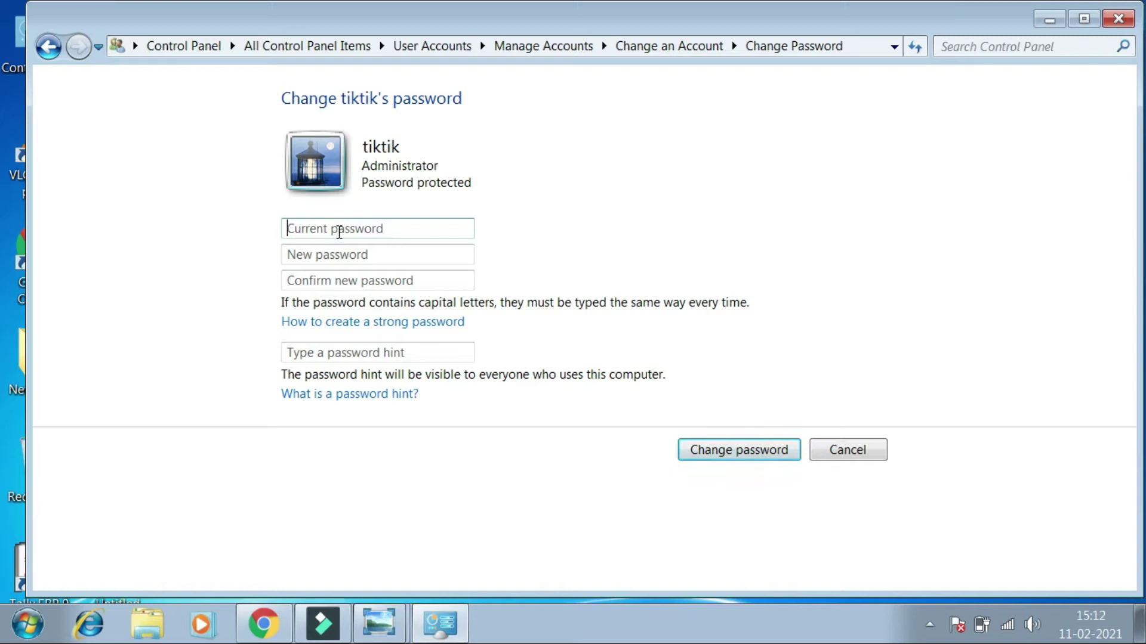
text(•)
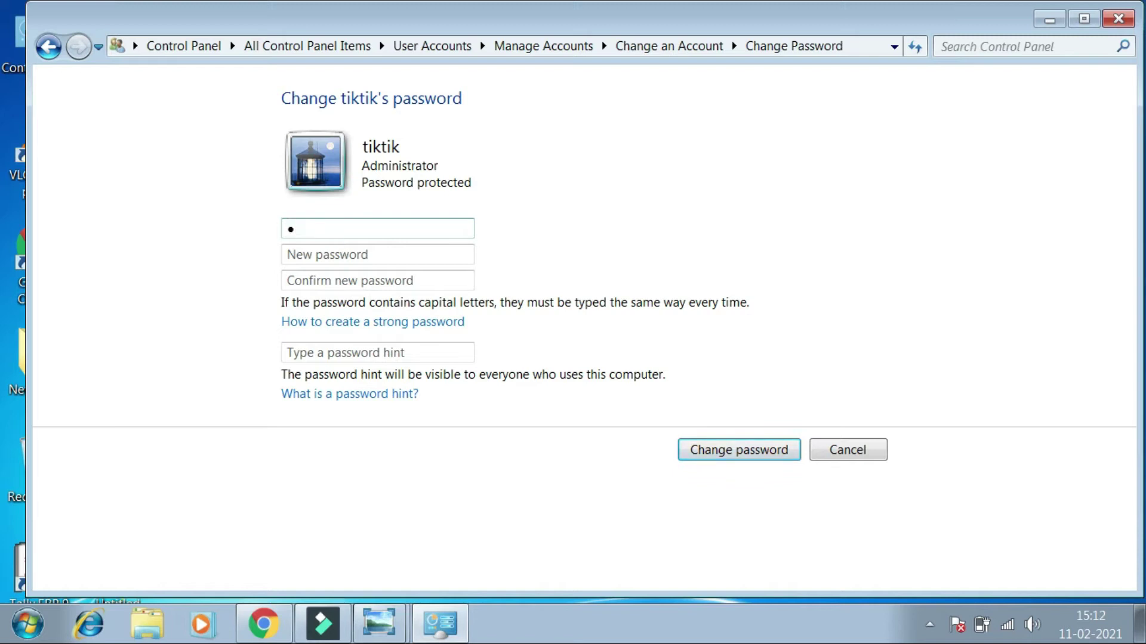
click(341, 251)
text(•)
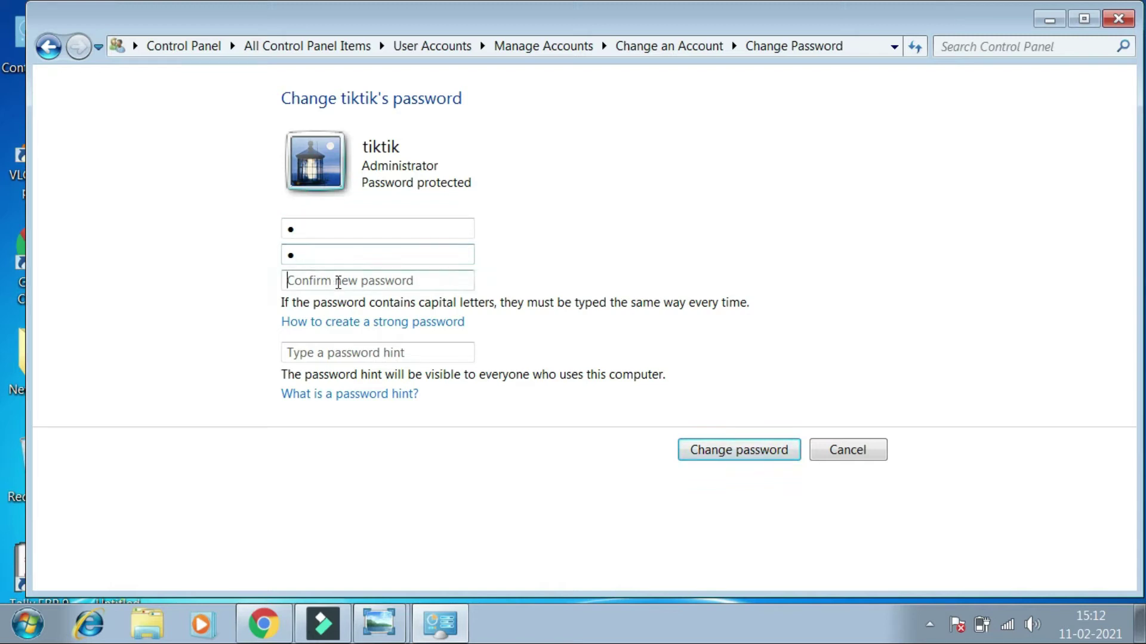
text(•)
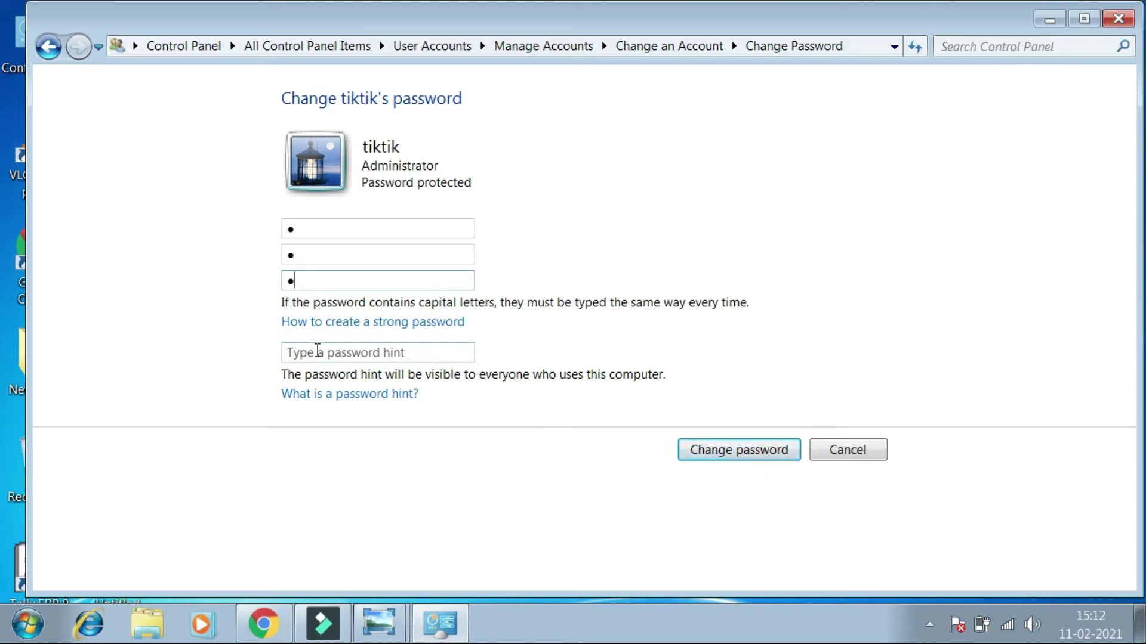
click(361, 349)
text(g)
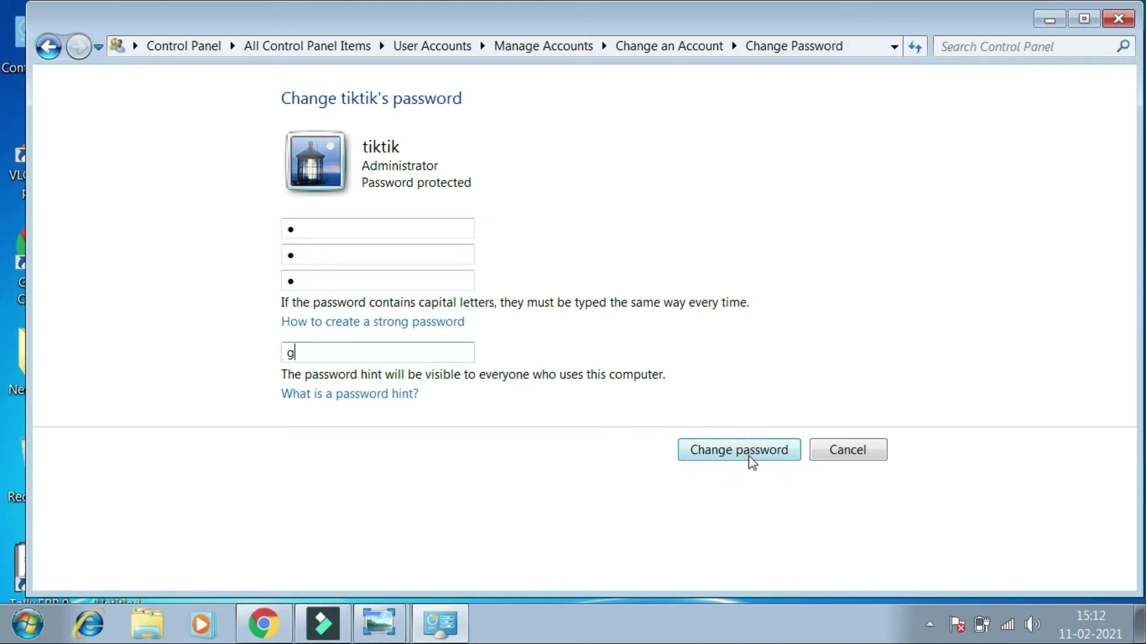
click(749, 455)
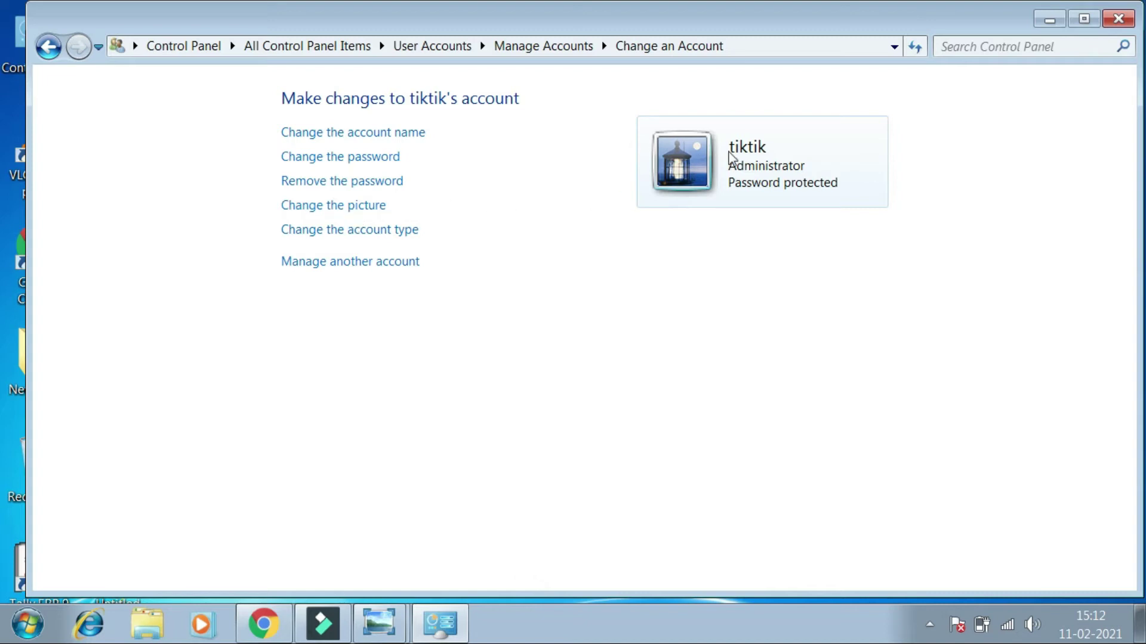
Set the account picture to the dog image
click(329, 210)
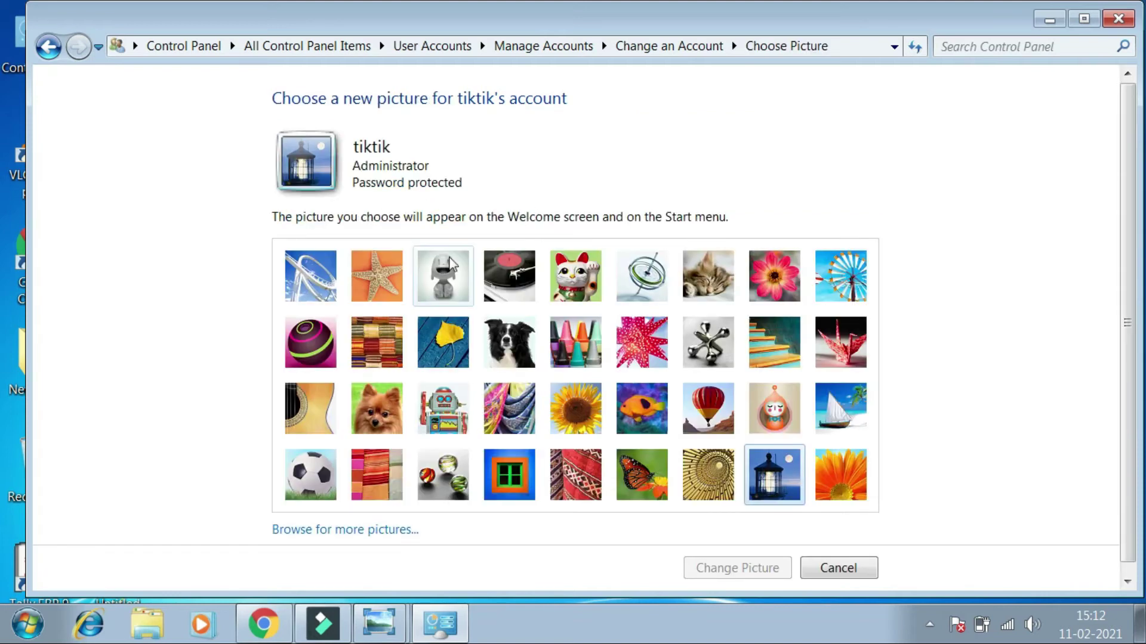
click(502, 349)
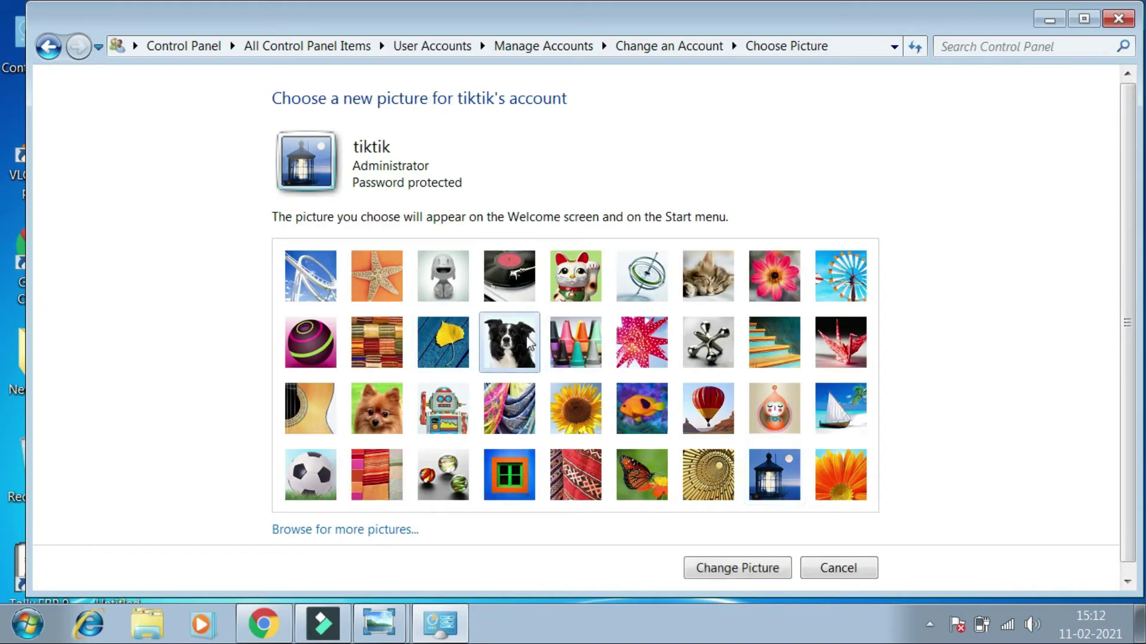
click(749, 571)
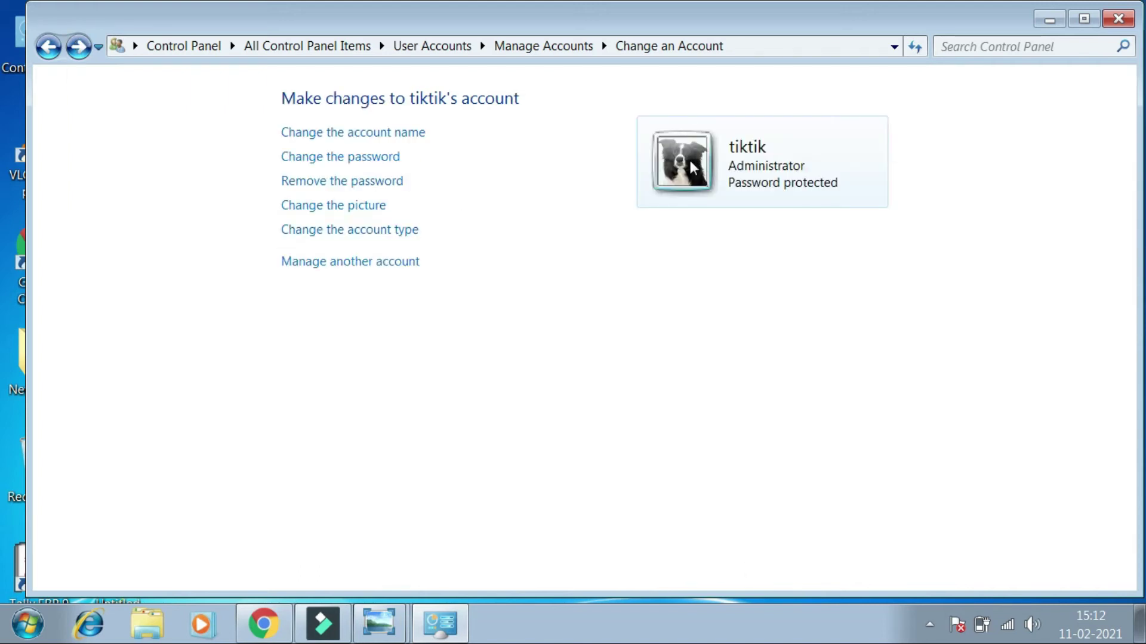
Rename the account from tiktik to 'tuktuk'
click(398, 134)
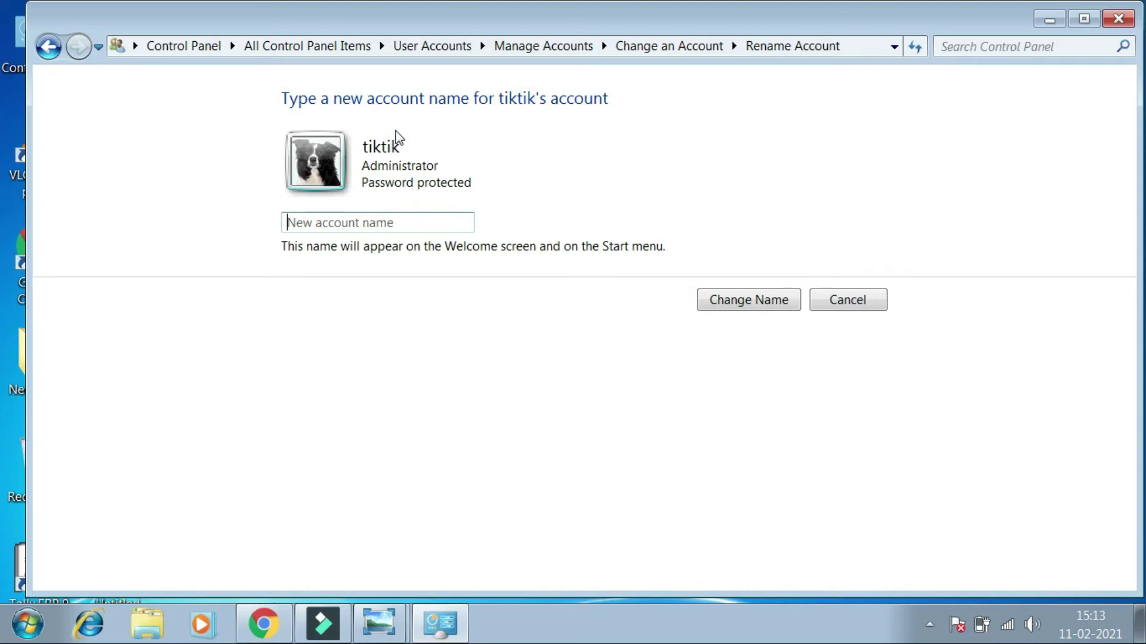
text(yu)
key(BackSpace)
key(BackSpace)
text(tikt)
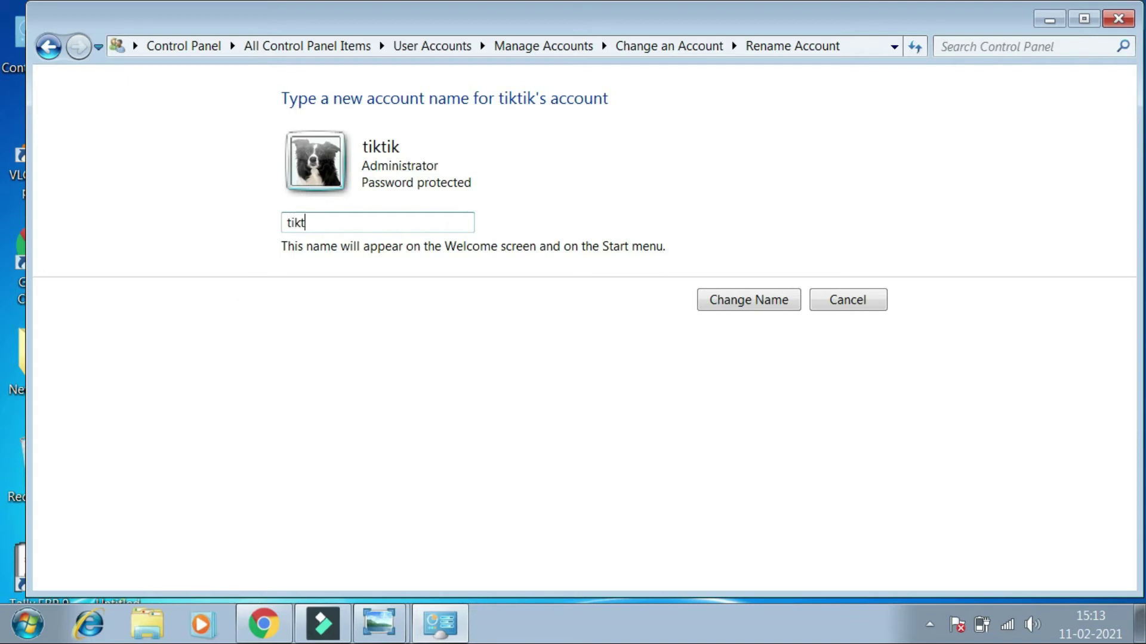
key(BackSpace)
text(tuktuk)
click(781, 304)
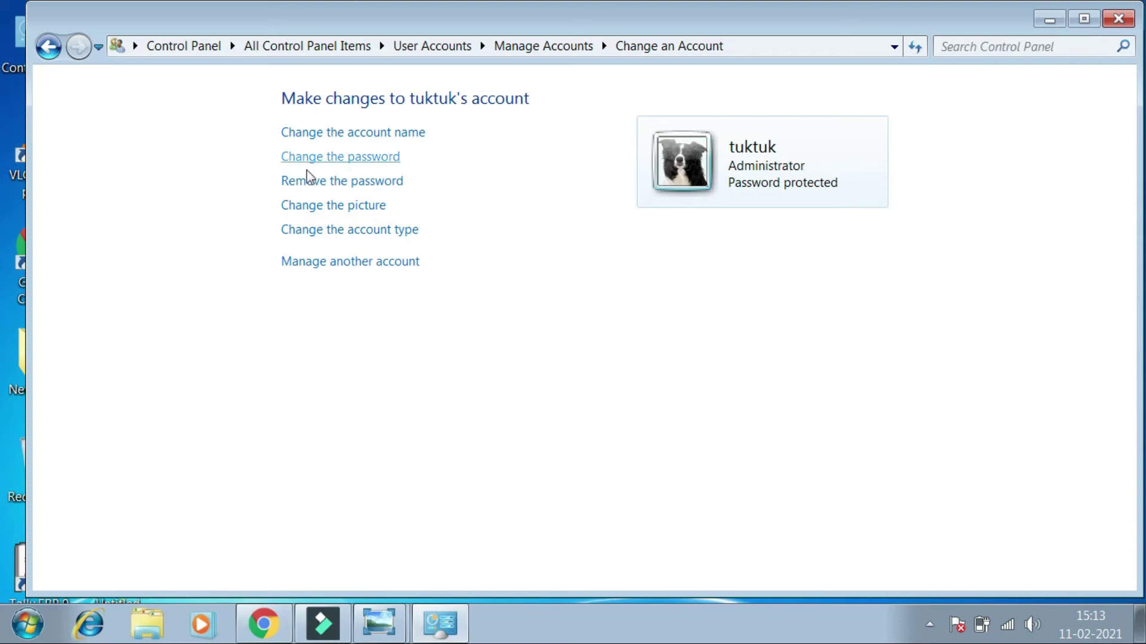
From Manage Accounts, create a Standard user account named 'Raja'
click(378, 266)
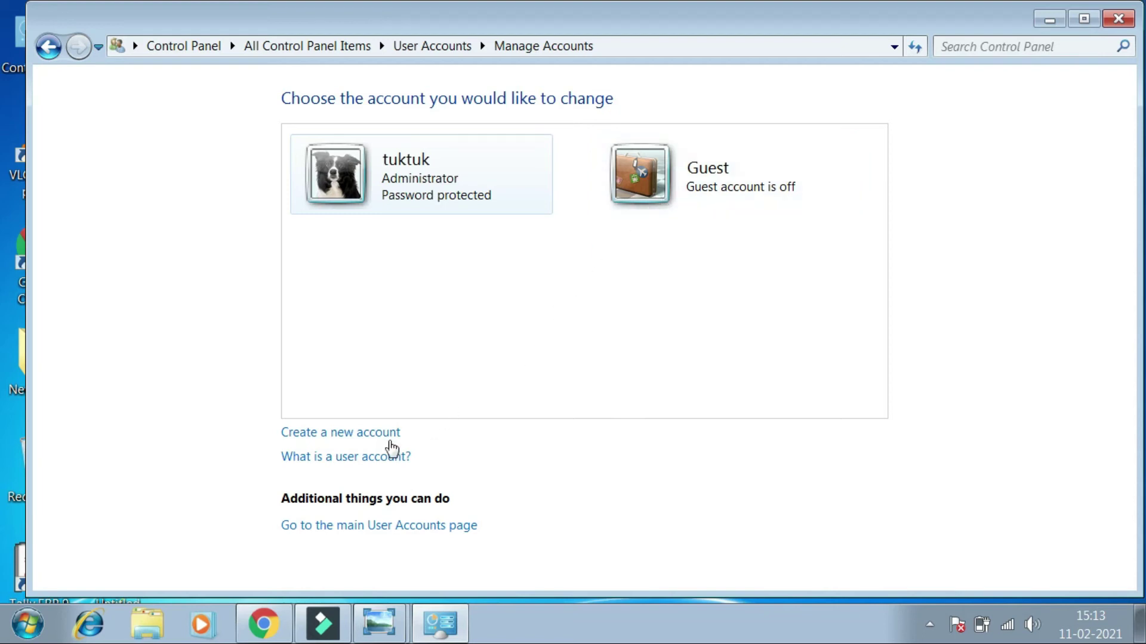
click(330, 441)
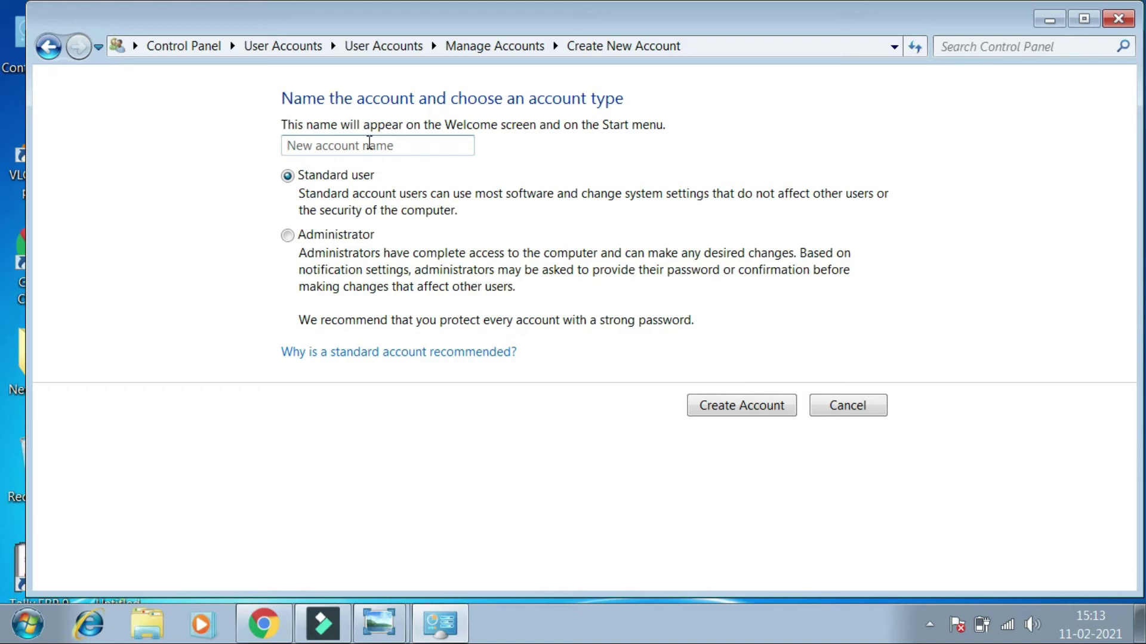
text(Raja)
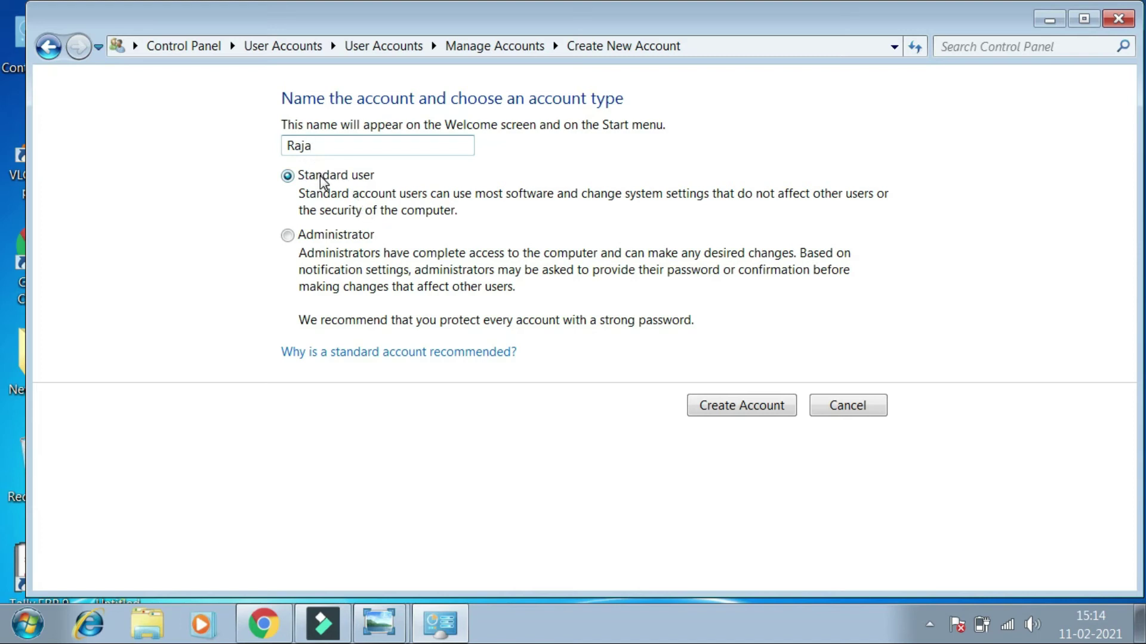
click(740, 407)
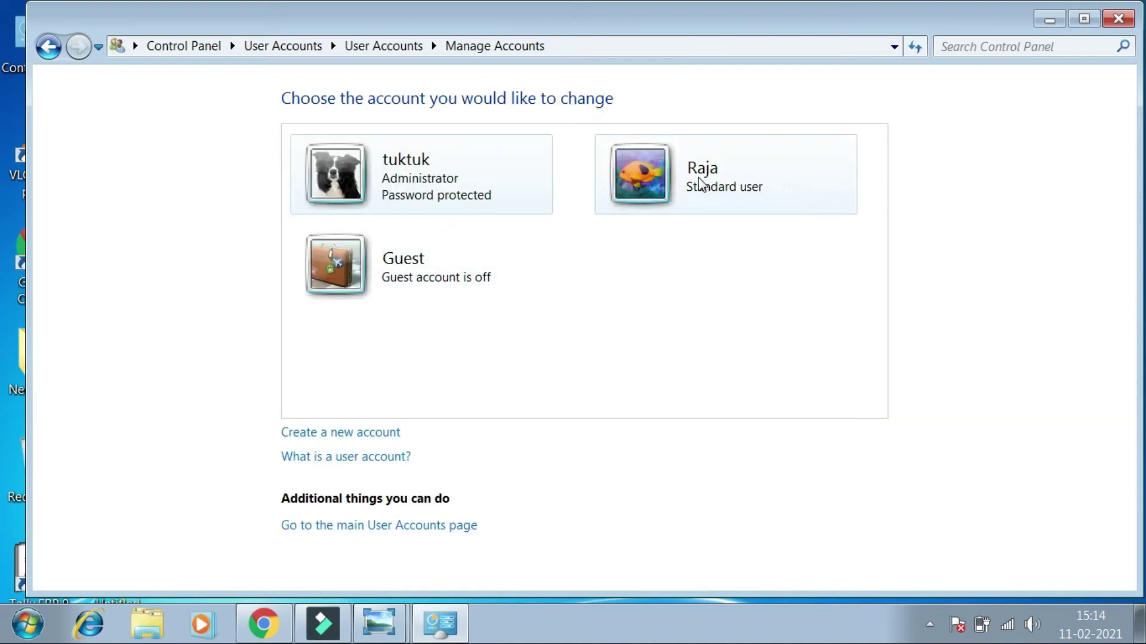
click(659, 170)
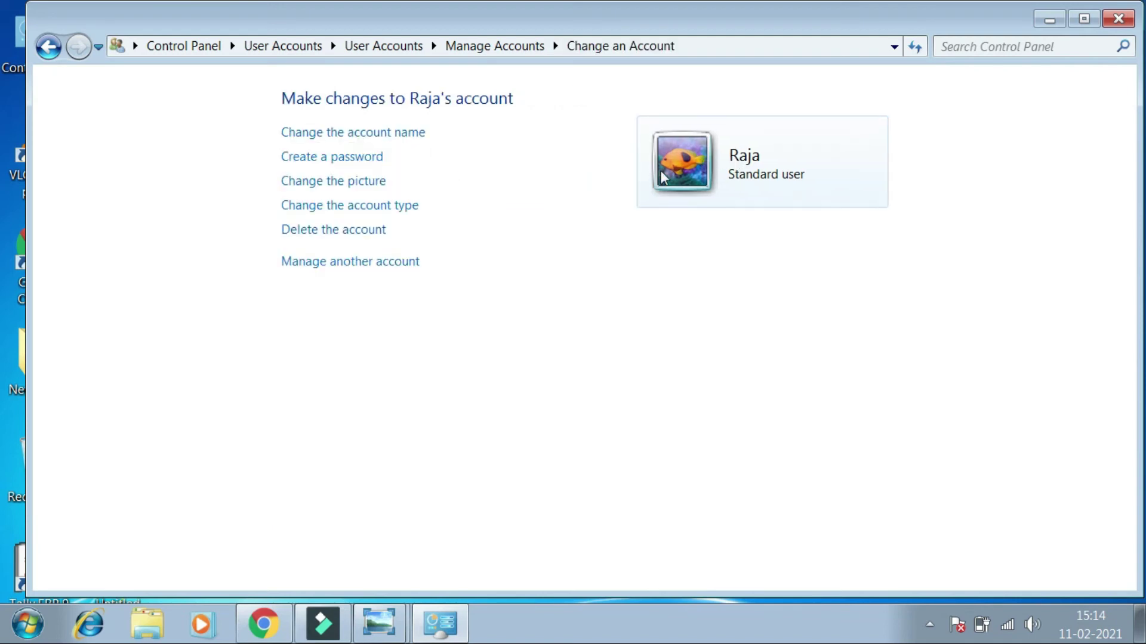
click(352, 158)
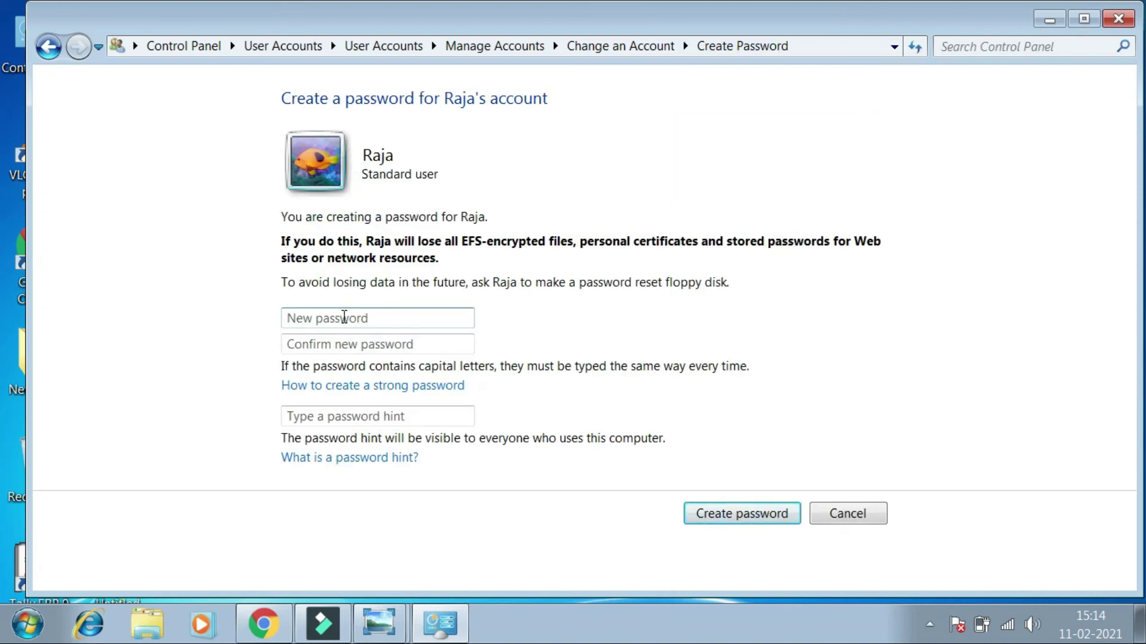
text(1234)
click(351, 343)
text(1234)
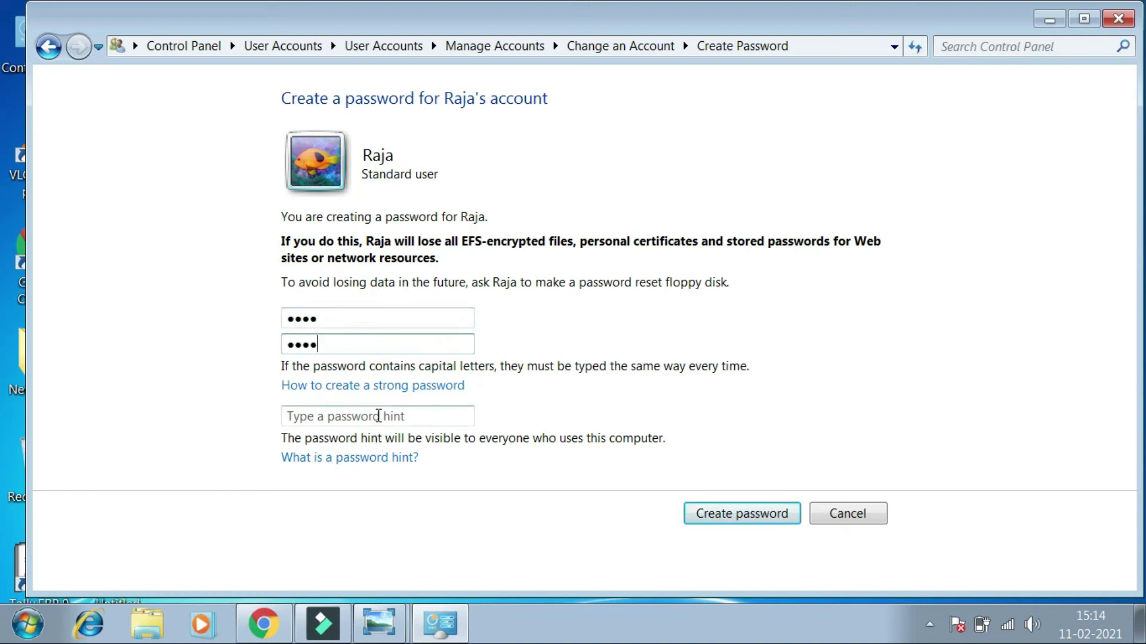
text(5)
key(BackSpace)
click(377, 417)
text(r)
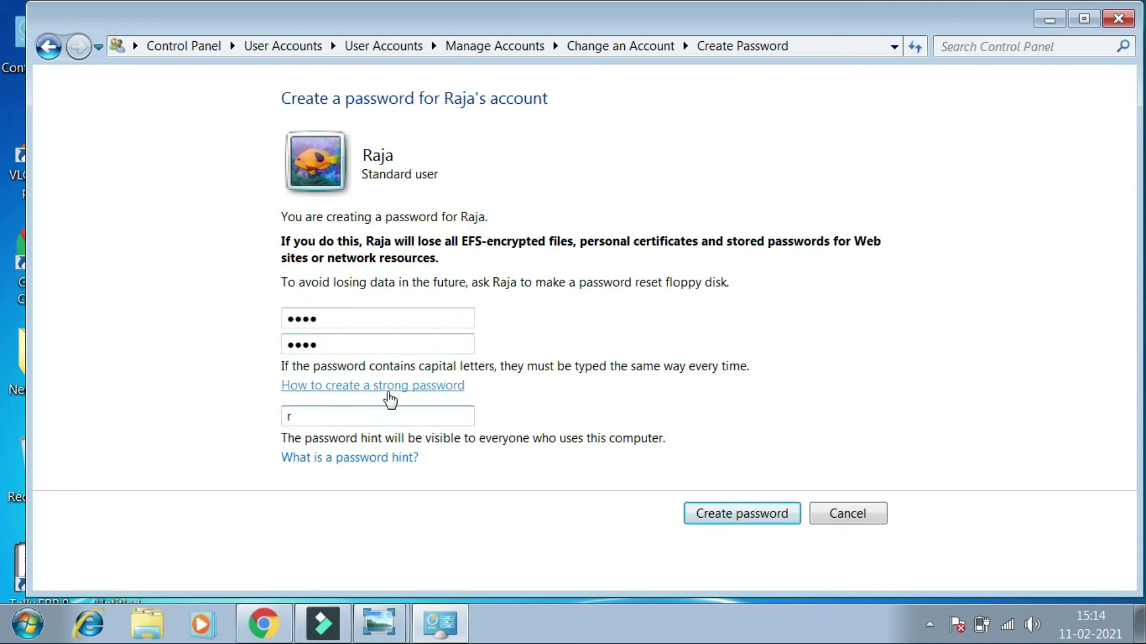
click(718, 516)
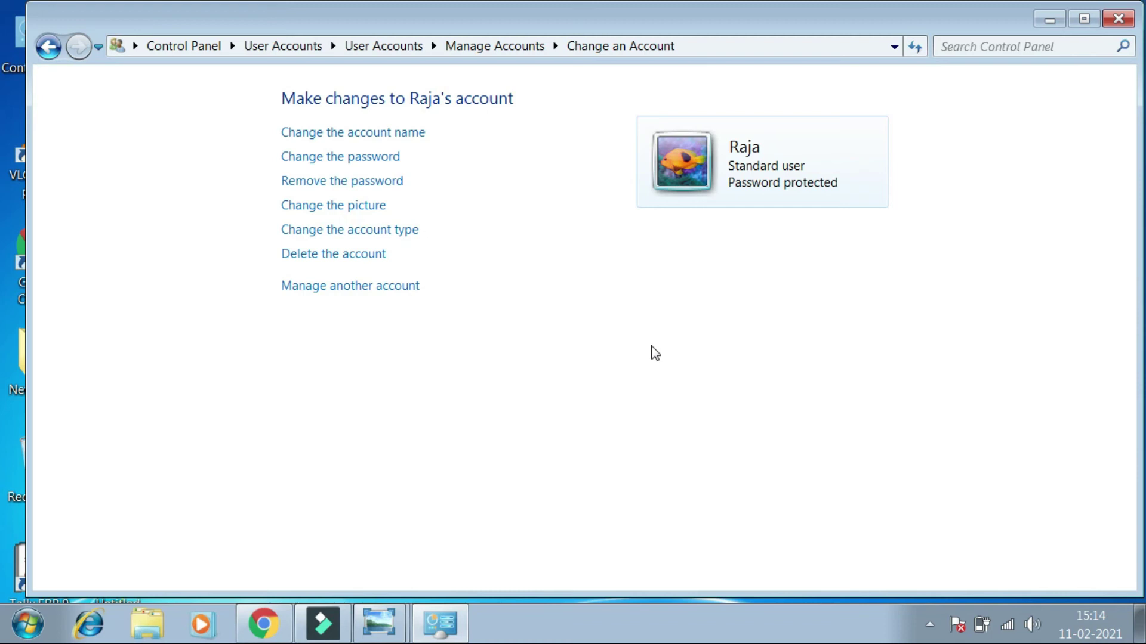
Go back to Manage Accounts to view tuktuk, Raja and Guest
click(361, 287)
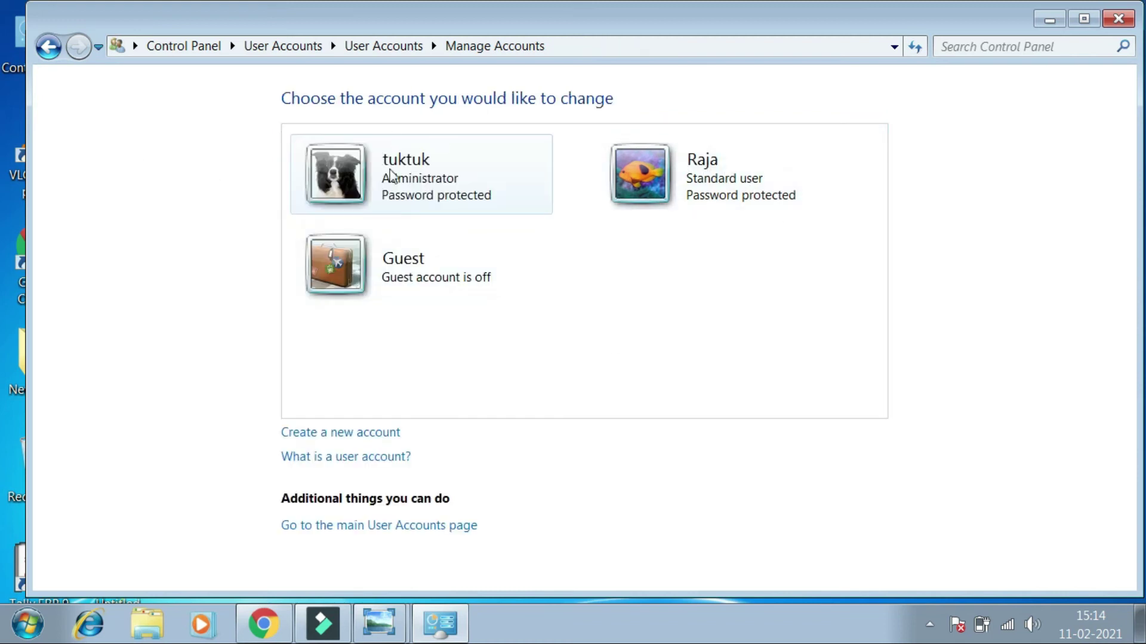